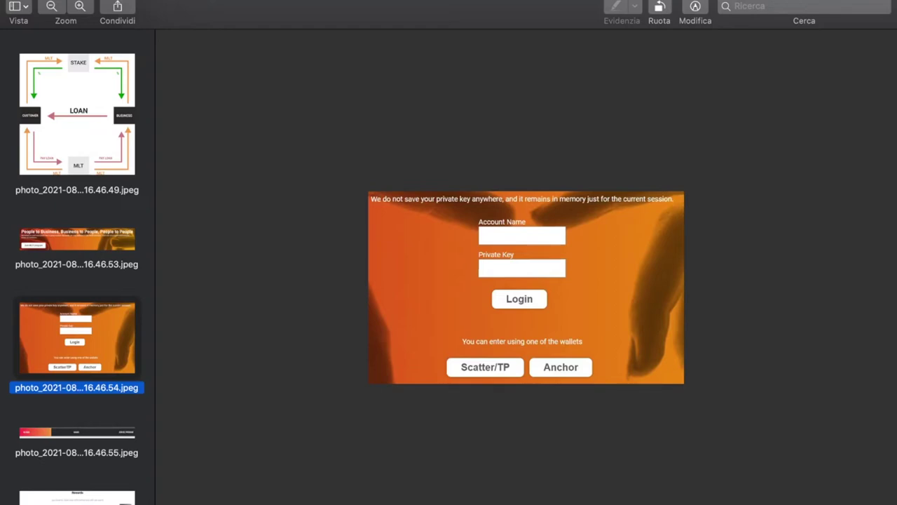
# Examine the screenshots of the site menu bar, the Rewards and MLT staking page, and the MLT program join prompt
pyautogui.click(76, 438)
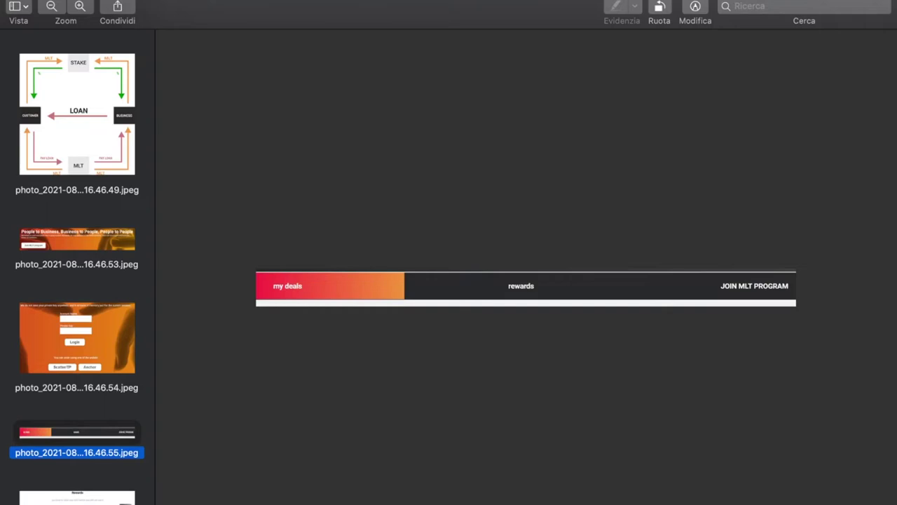
pyautogui.click(77, 496)
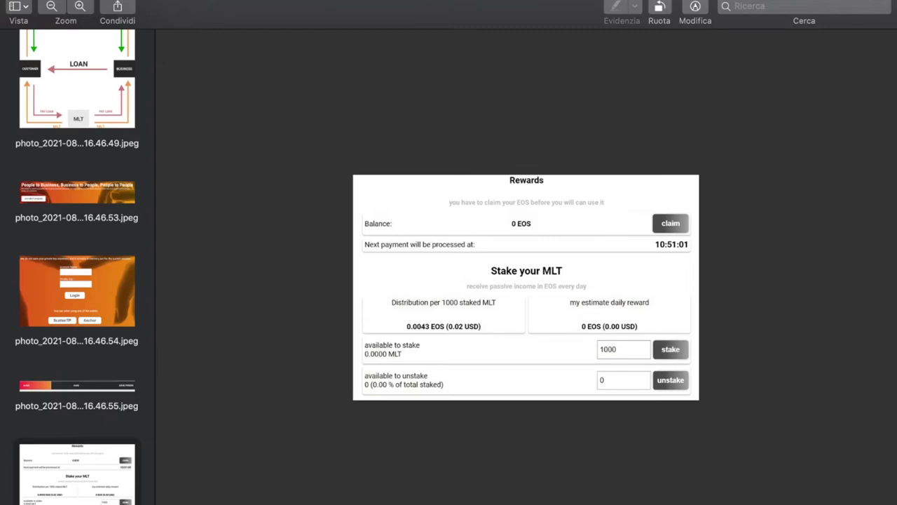
pyautogui.press('Down')
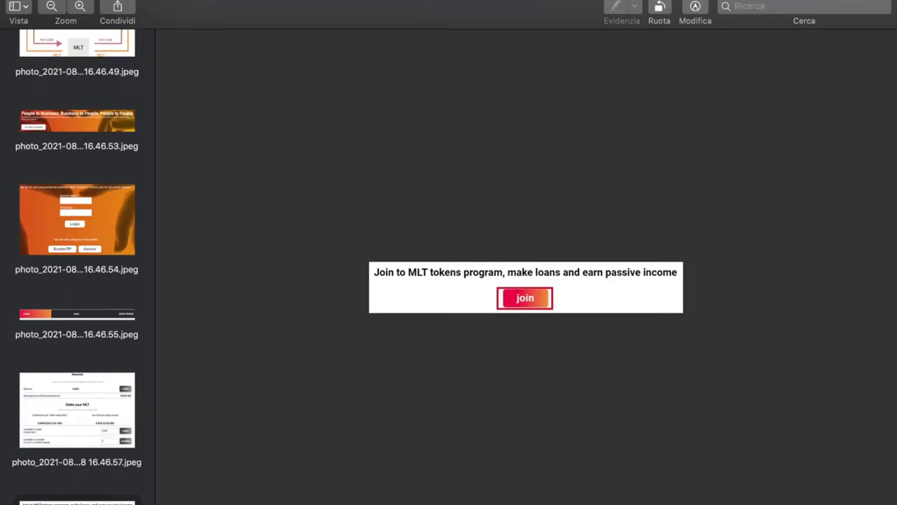
pyautogui.press('Down')
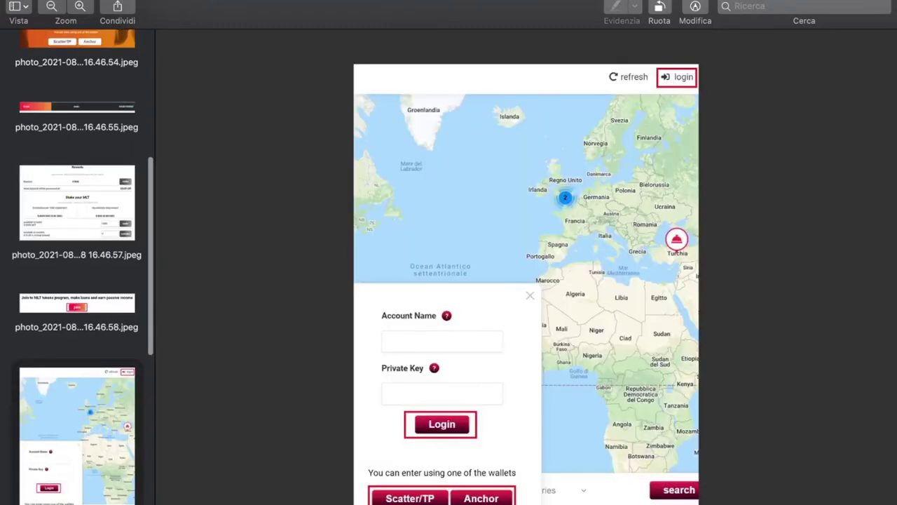
pyautogui.press('Up')
pyautogui.press('Up')
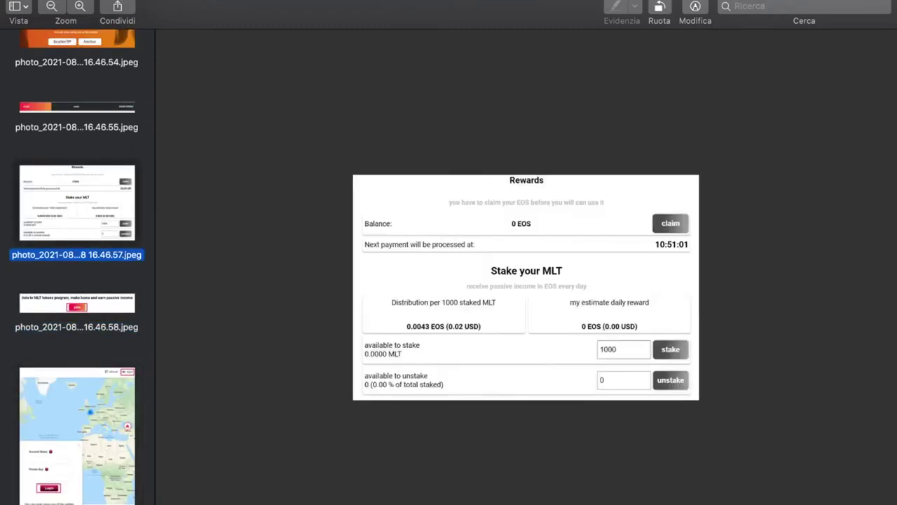
pyautogui.press('Up')
pyautogui.press('Down')
pyautogui.press('Down')
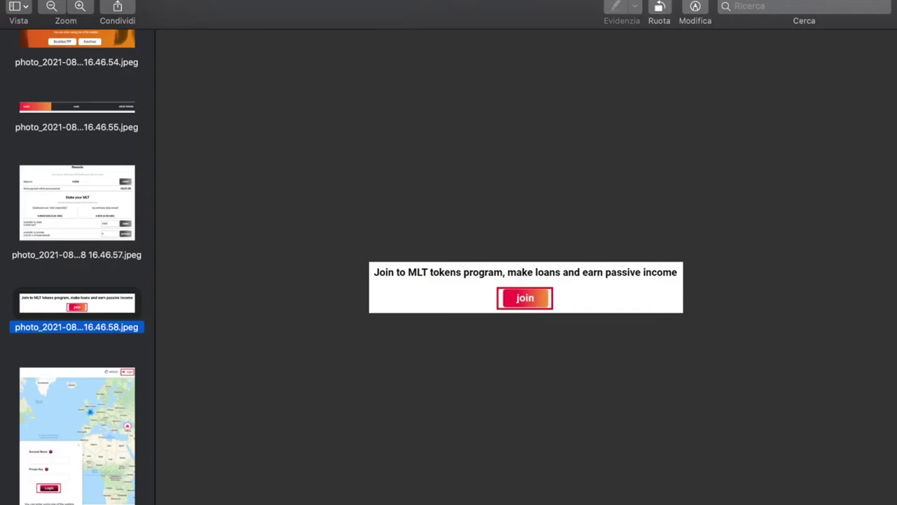
# Switch to the browser to view the EOS Microloan home page's MLT staking figures, and return to the screenshots
pyautogui.press('super+Tab')
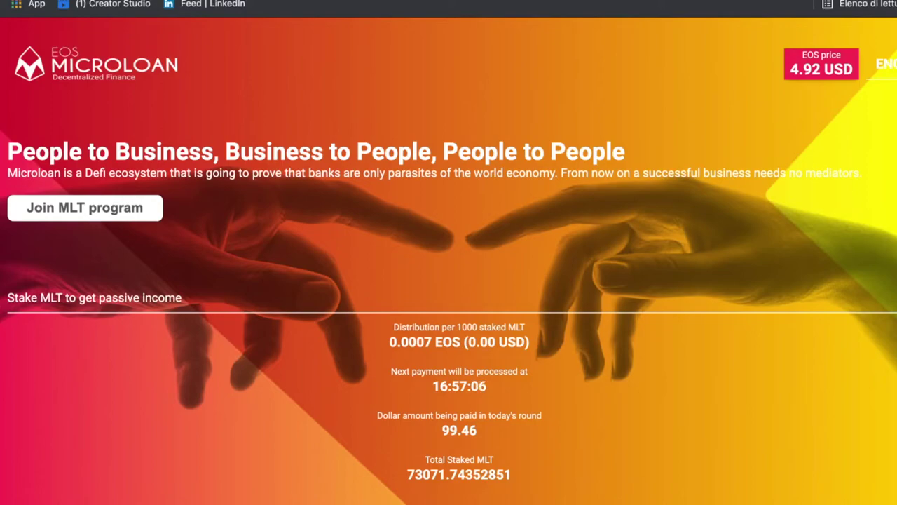
pyautogui.hotkey('ctrl', 'Tab')
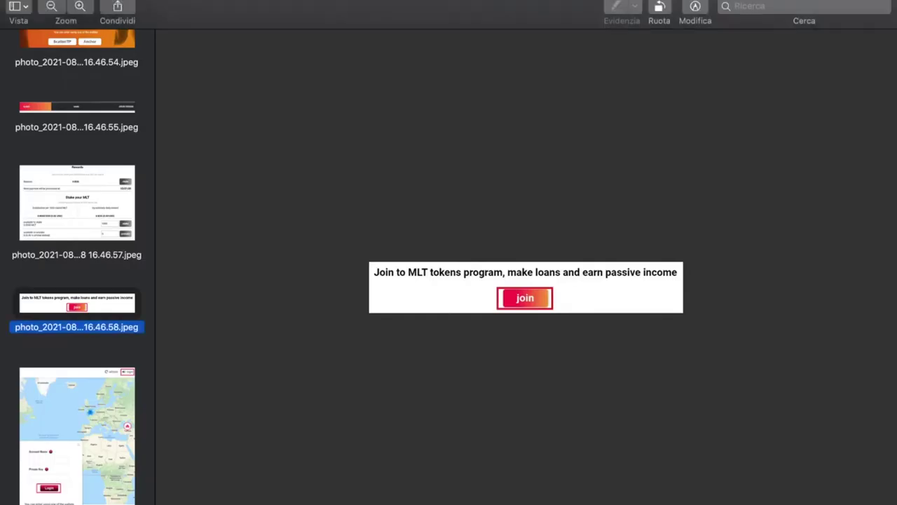
# Examine the screenshots of the marketplace login window, the business registration form and the proposal form
pyautogui.click(78, 434)
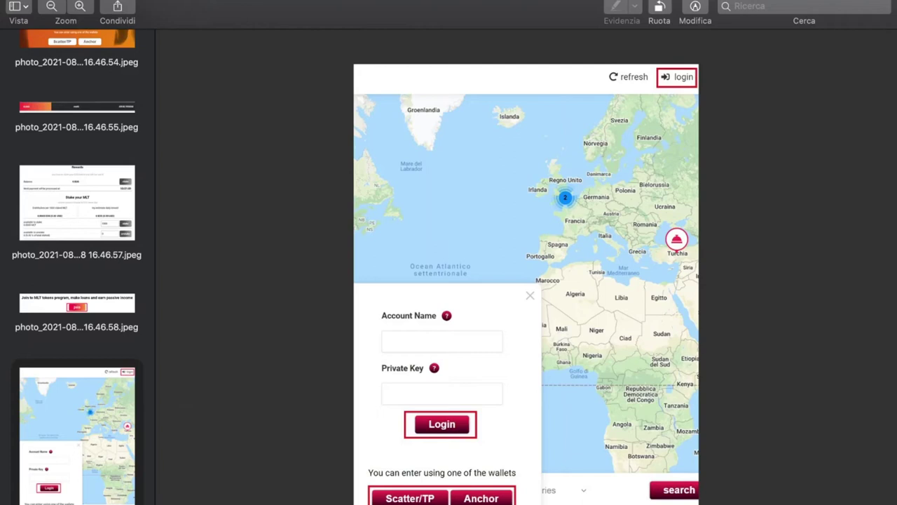
pyautogui.press('Down')
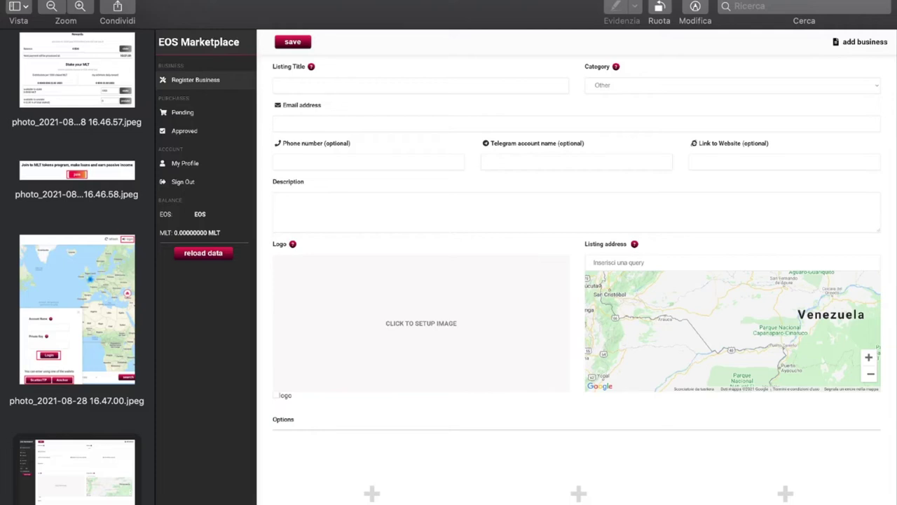
pyautogui.press('Down')
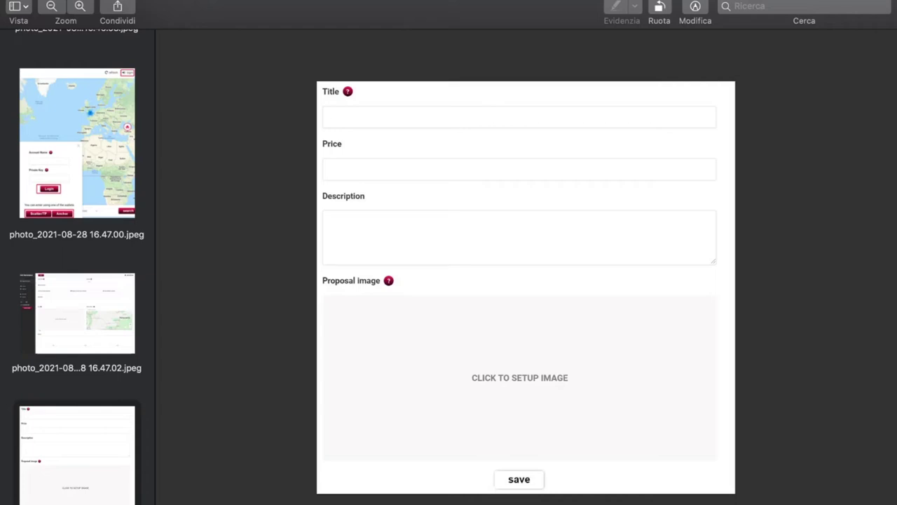
pyautogui.press('Down')
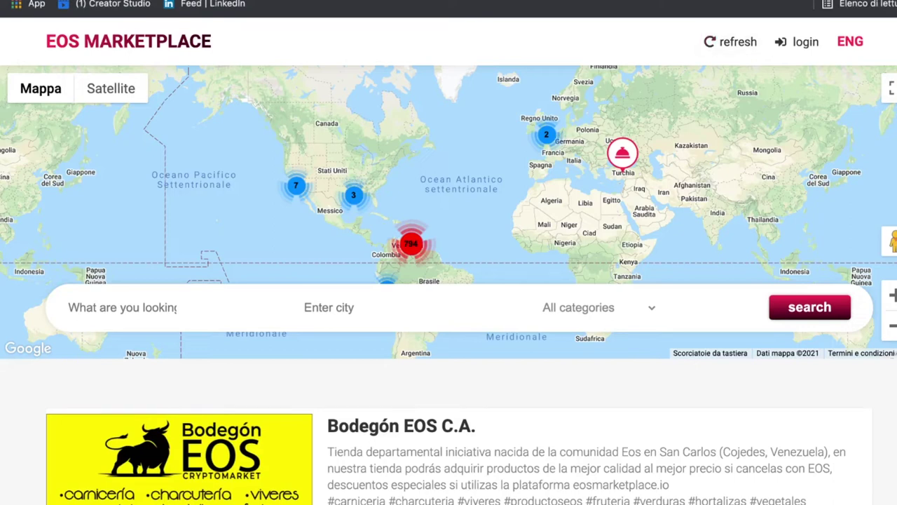
# Reload the live EOS Marketplace page and try to log in with the Scatter/TP wallet
pyautogui.press('super+r')
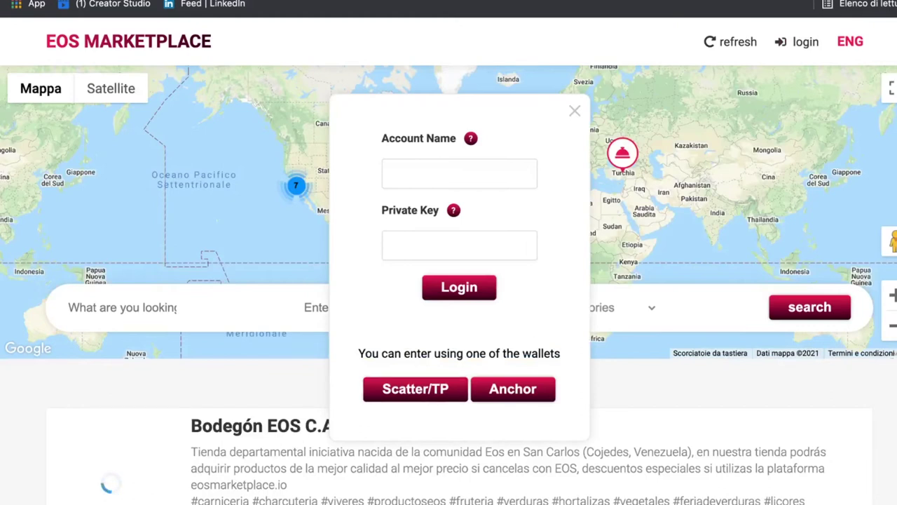
pyautogui.click(419, 387)
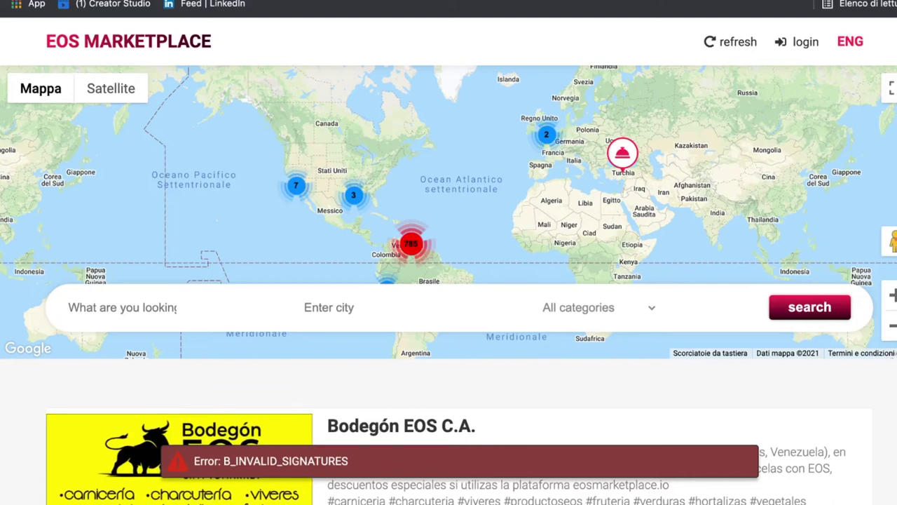
pyautogui.click(799, 42)
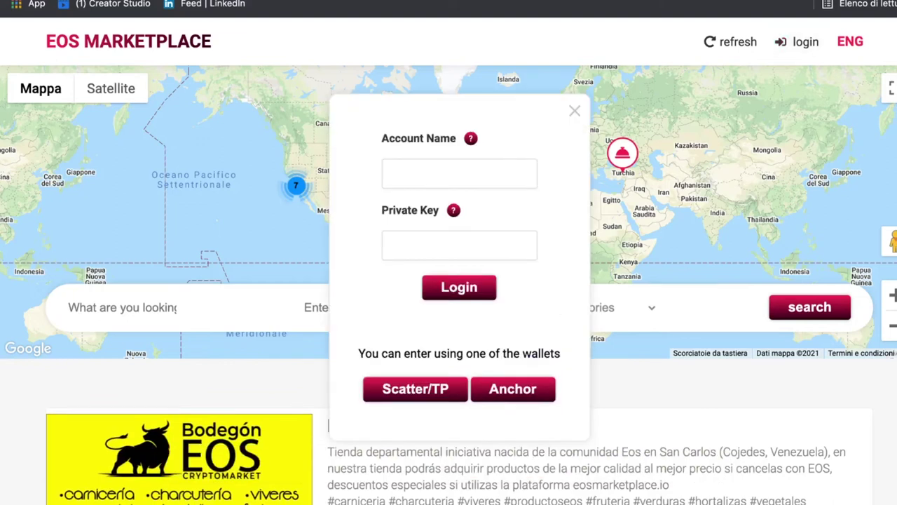
pyautogui.click(412, 389)
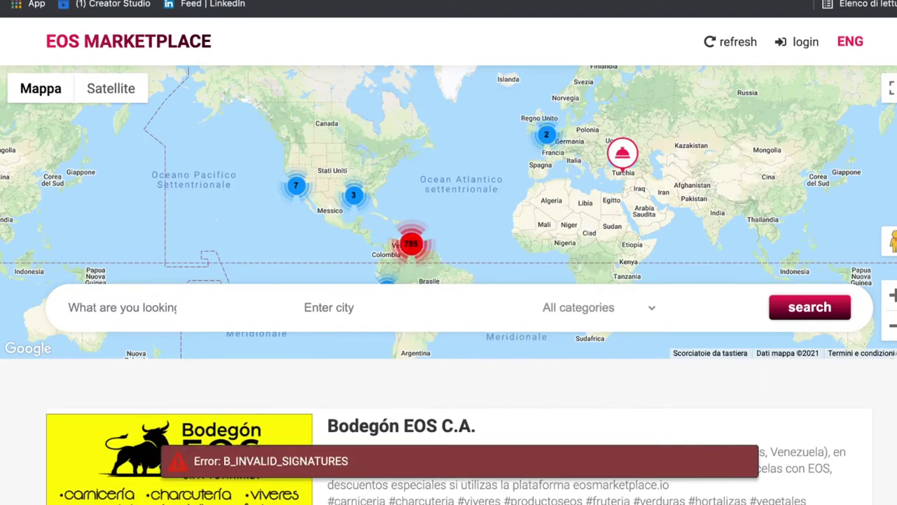
# Show the Anchor wallet login with its QR code and close it
pyautogui.click(799, 41)
pyautogui.click(512, 388)
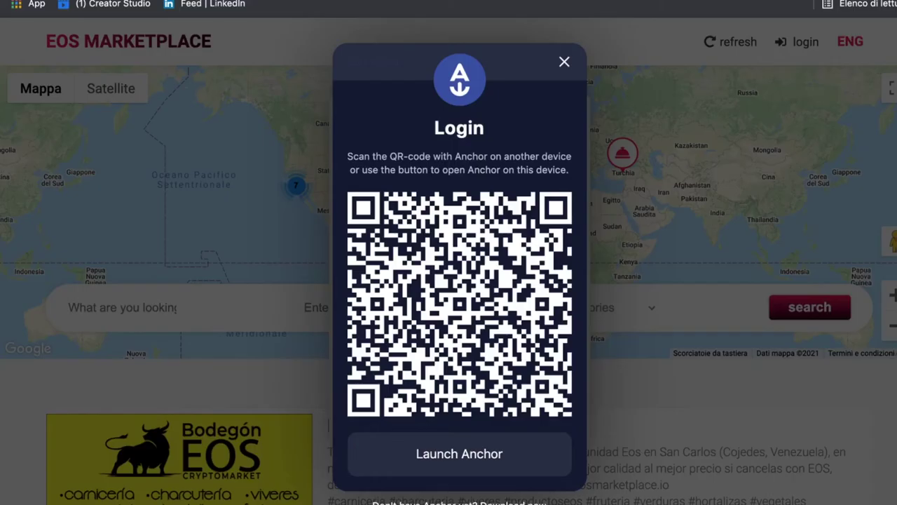
pyautogui.click(564, 62)
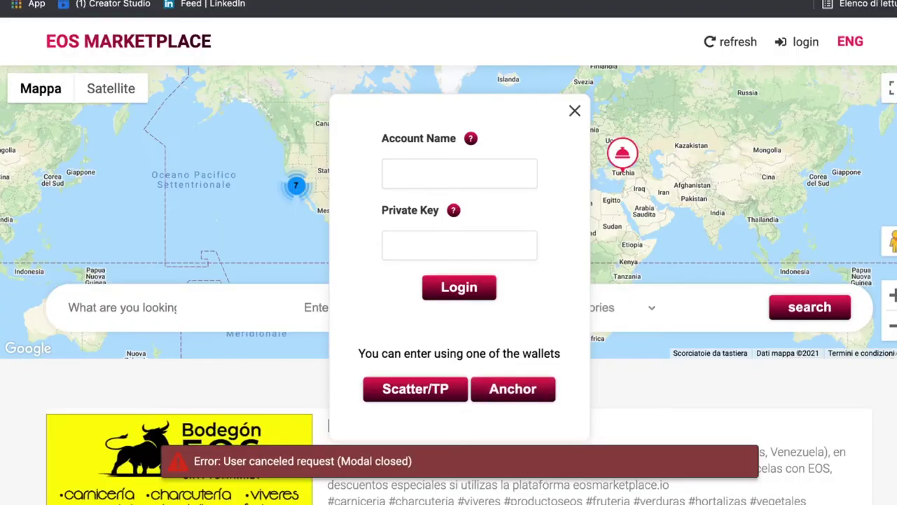
# Enter text in the login form's Private Key field, clear it and close the form
pyautogui.click(398, 245)
pyautogui.press('super+v')
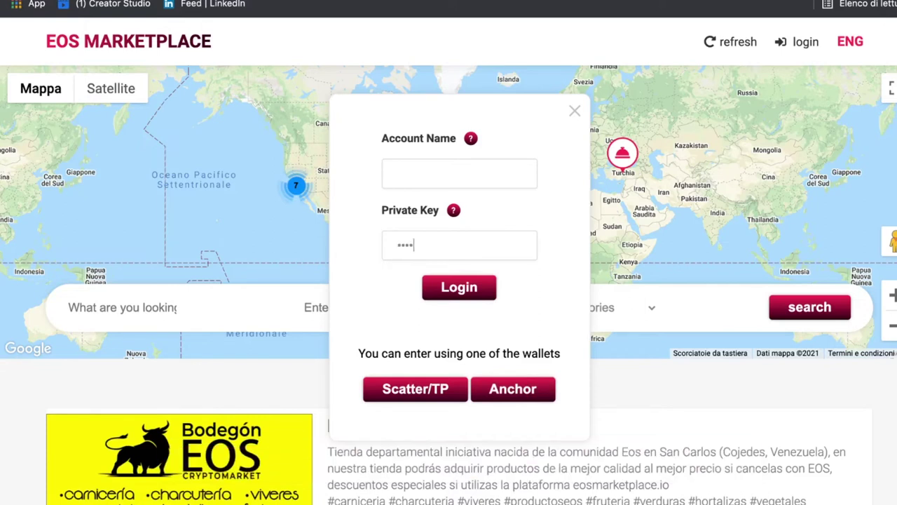
pyautogui.press('BackSpace')
pyautogui.press('BackSpace')
pyautogui.press('BackSpace')
pyautogui.press('BackSpace')
pyautogui.press('Escape')
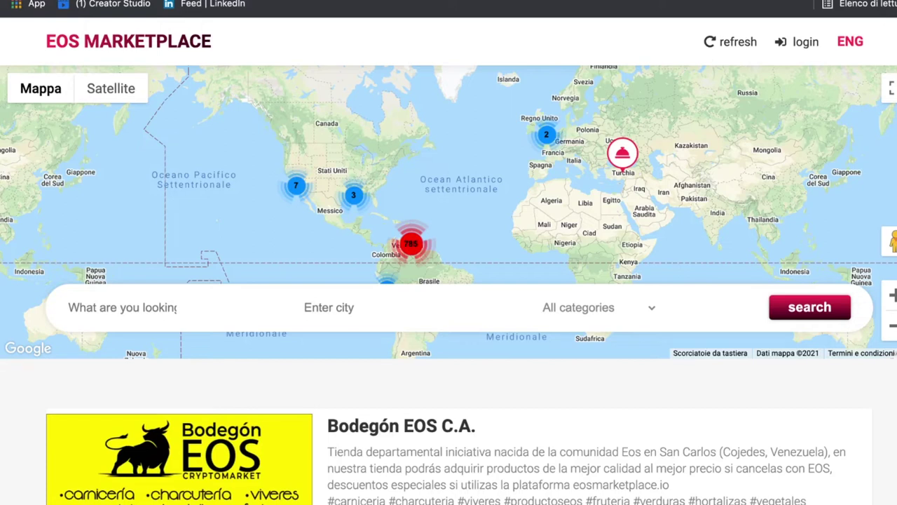
# Reopen the marketplace login form and try the Scatter/TP wallet login again
pyautogui.click(799, 41)
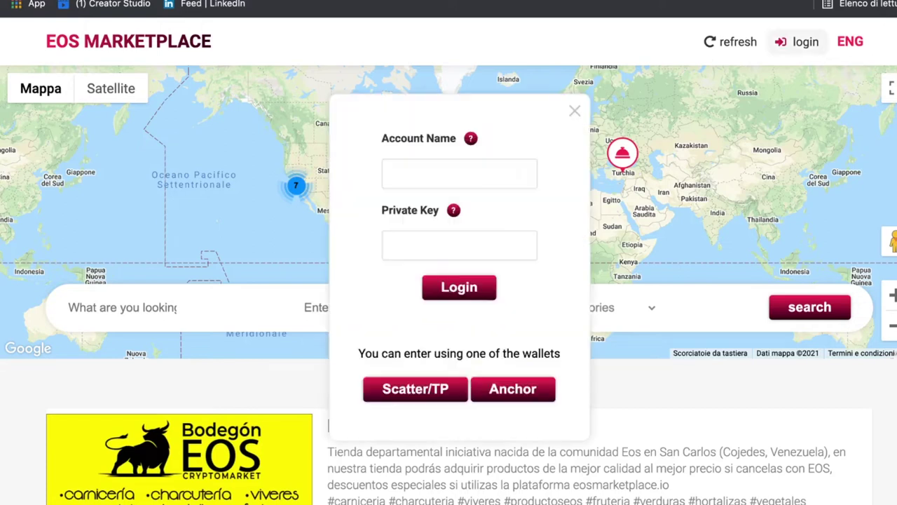
pyautogui.click(418, 389)
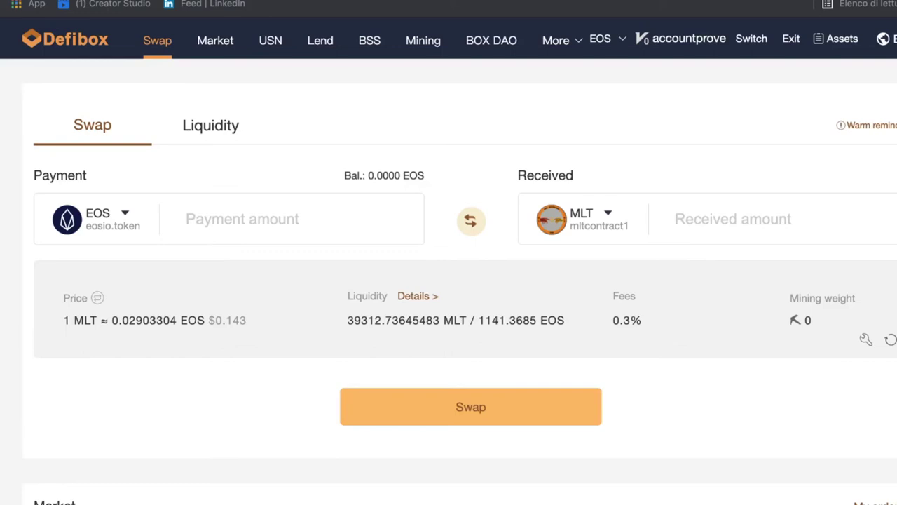
# Set the payment amount to 1 EOS for a swap to MLT on Defibox
pyautogui.click(210, 219)
pyautogui.write('1')
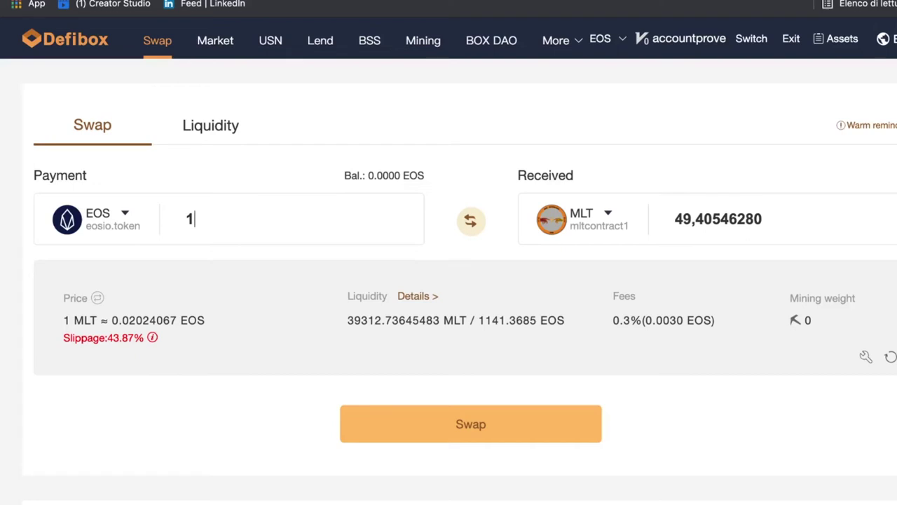
# Switch to EOS Marketplace and survey the business markers on its map from Venezuela across to Europe
pyautogui.click(869, 124)
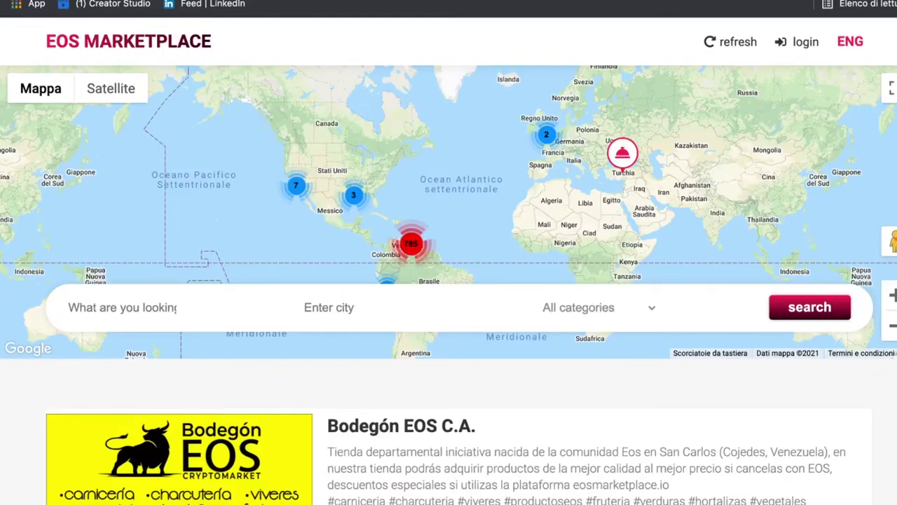
pyautogui.scroll(-2, 448, 280)
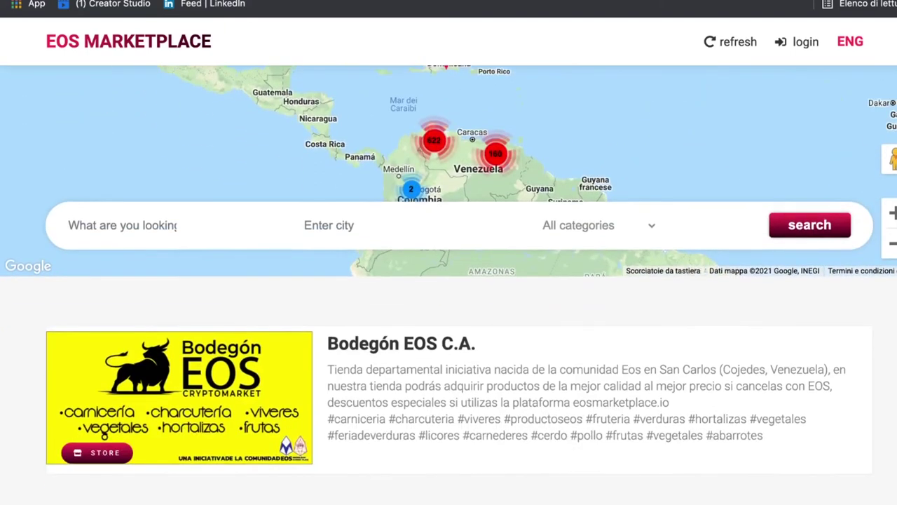
pyautogui.scroll(1, 449, 281)
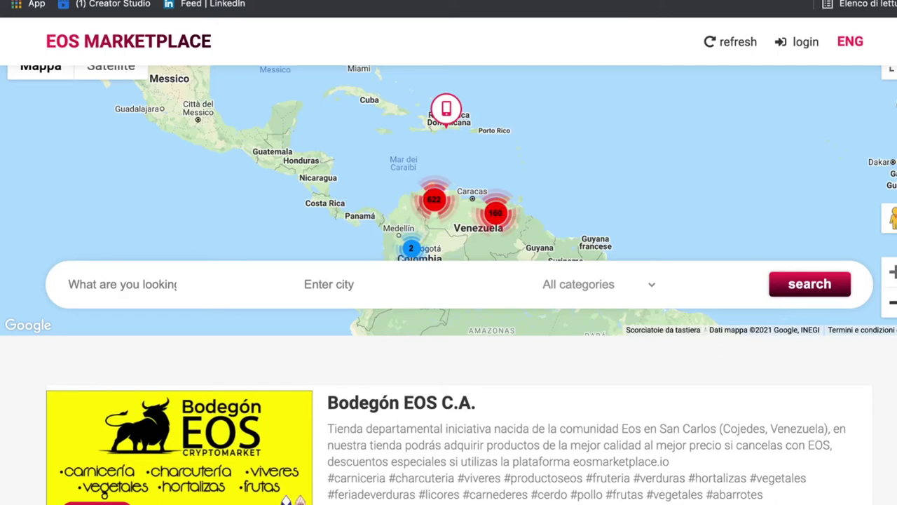
pyautogui.click(893, 302)
pyautogui.moveTo(490, 175); pyautogui.dragTo(217, 255)
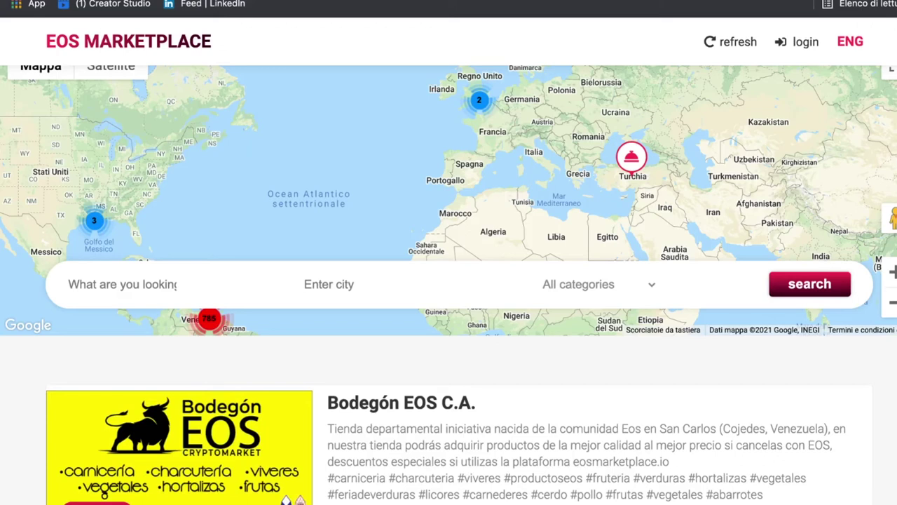
# Examine the business markers in southern England, and view and close the CryptoMonitor listing preview in Turkey
pyautogui.click(479, 99)
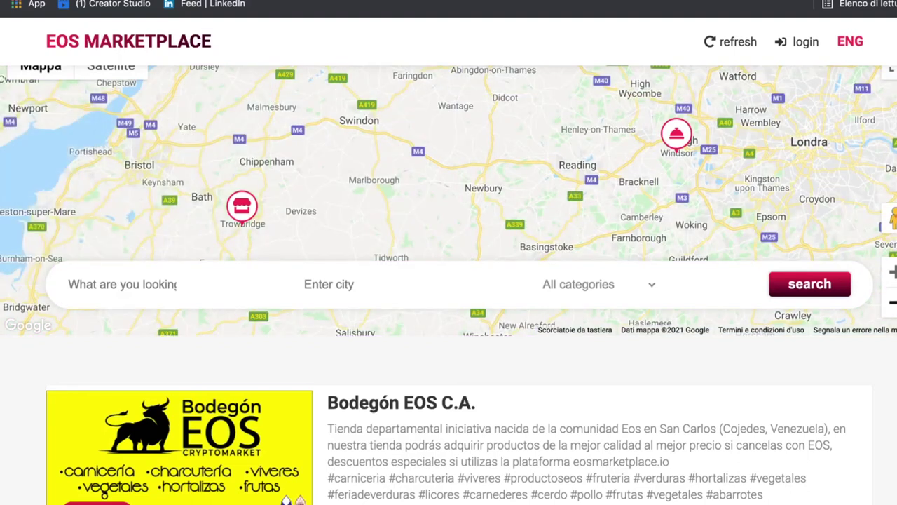
pyautogui.click(893, 302)
pyautogui.click(892, 302)
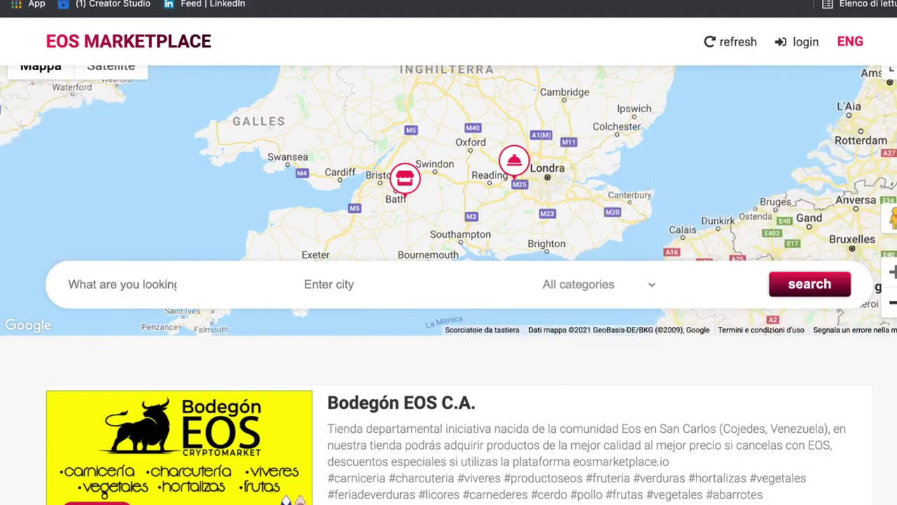
pyautogui.click(893, 302)
pyautogui.moveTo(490, 161); pyautogui.dragTo(341, 74)
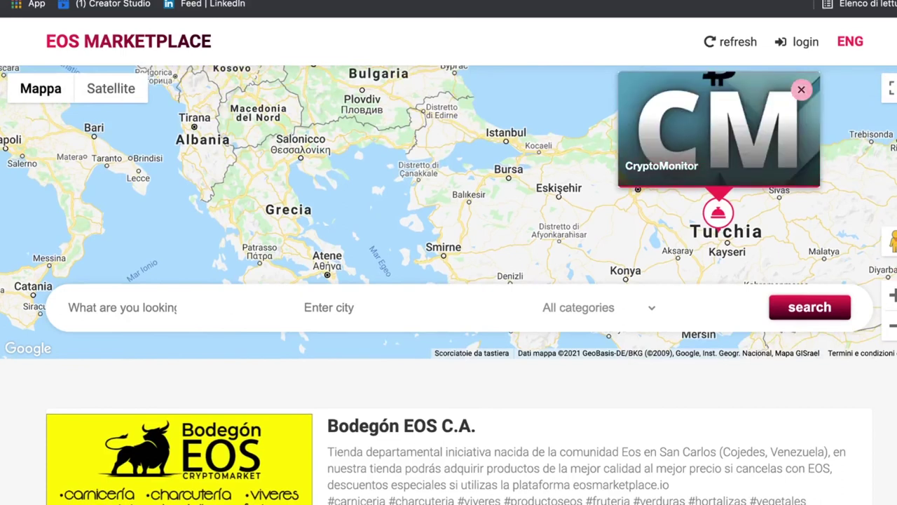
pyautogui.click(801, 91)
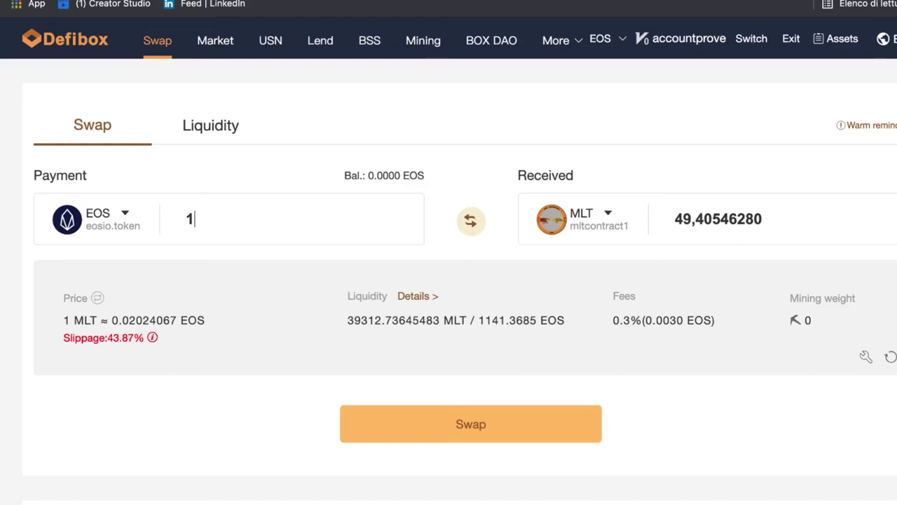
# Return to the Defibox swap page and commit the 1 EOS payment amount
pyautogui.press('Tab')
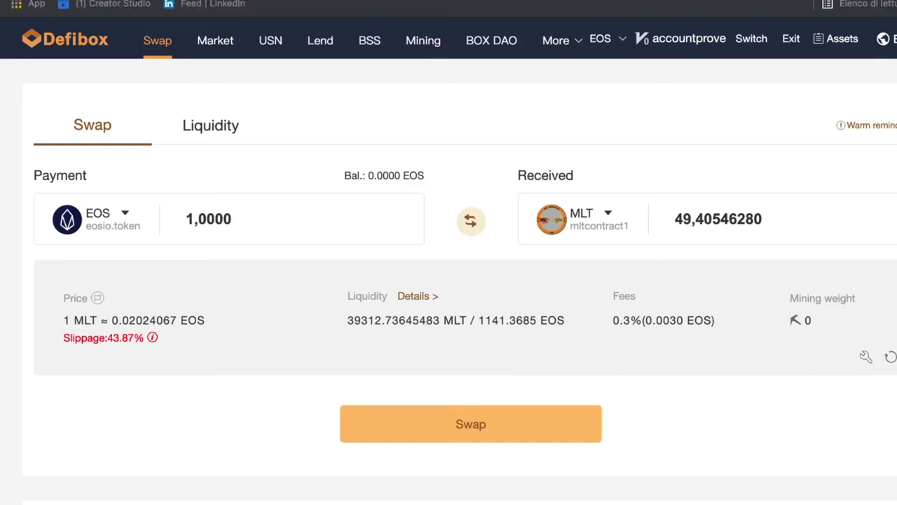
pyautogui.click(195, 218)
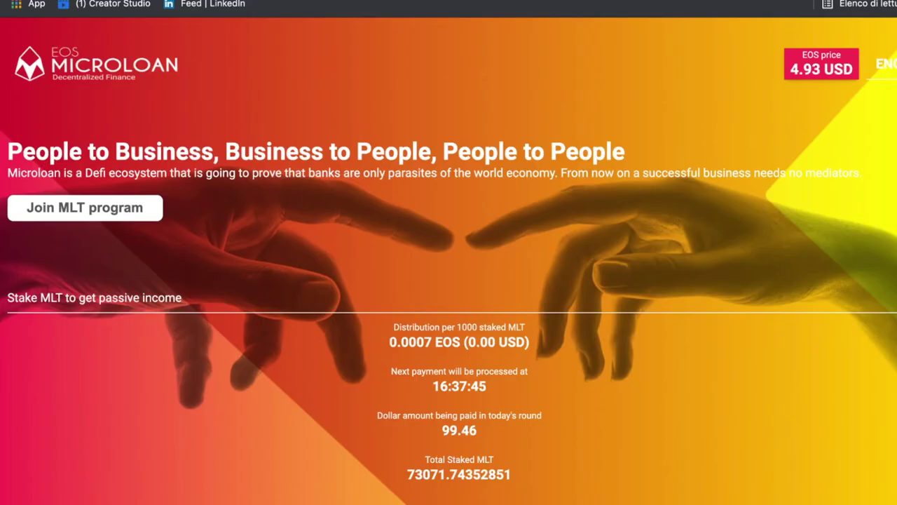
# Review the EOS Microloan home page, including the MLT Token, About Stake and Why EOS Microloan sections
pyautogui.scroll(-5, 449, 259)
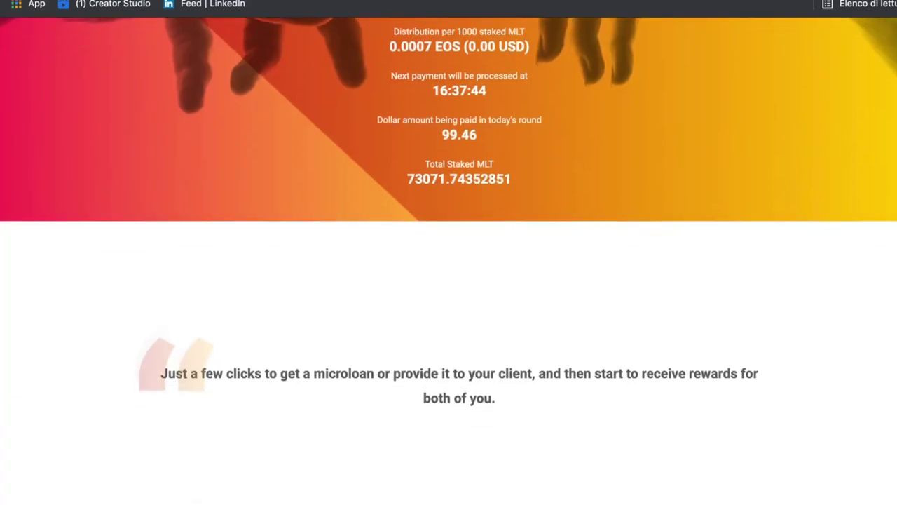
pyautogui.scroll(-17, 448, 260)
pyautogui.scroll(-20, 448, 259)
pyautogui.scroll(3, 448, 259)
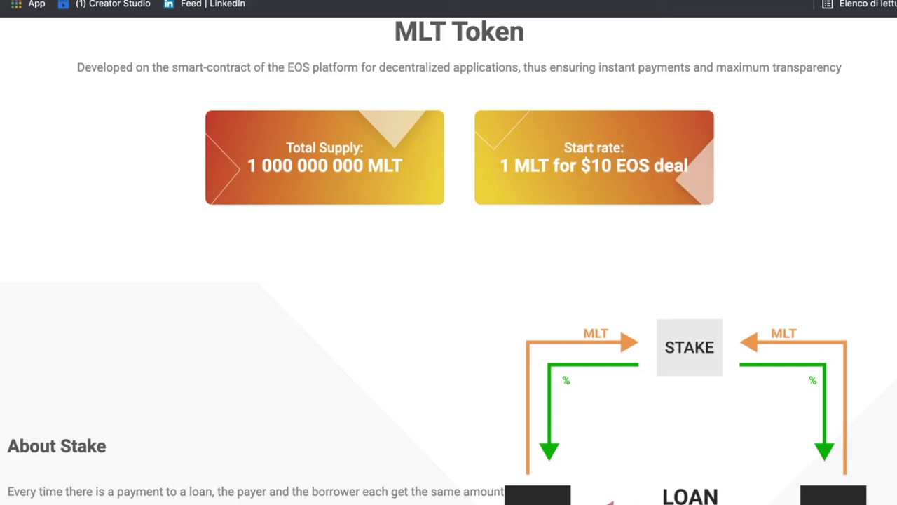
pyautogui.scroll(6, 449, 262)
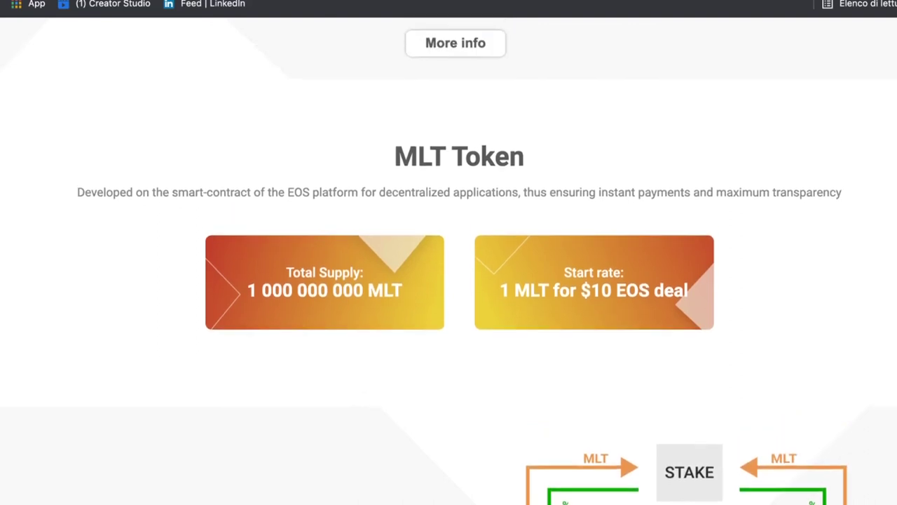
pyautogui.scroll(8, 449, 261)
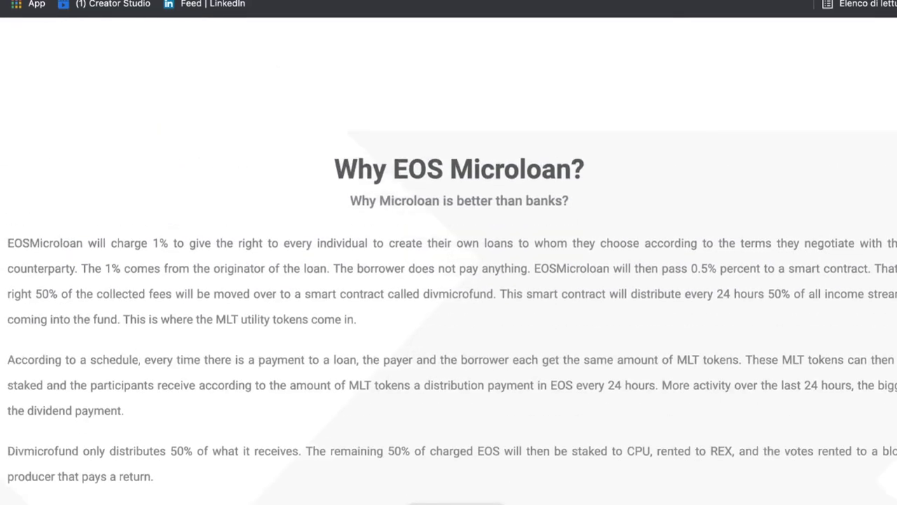
pyautogui.scroll(10, 448, 261)
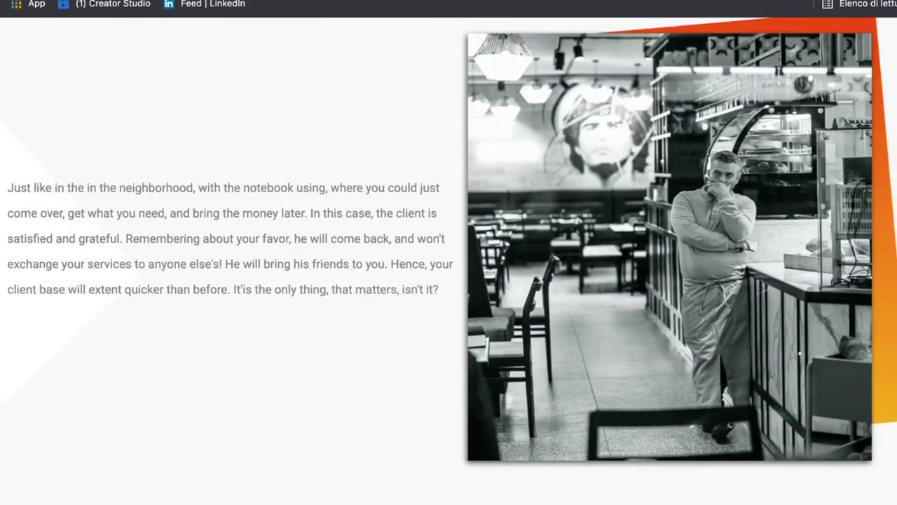
pyautogui.scroll(12, 448, 261)
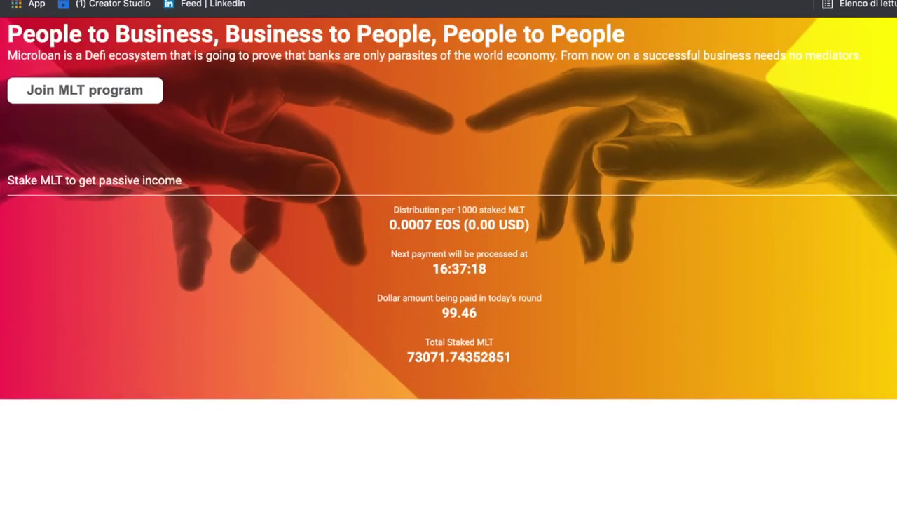
pyautogui.scroll(-1, 449, 262)
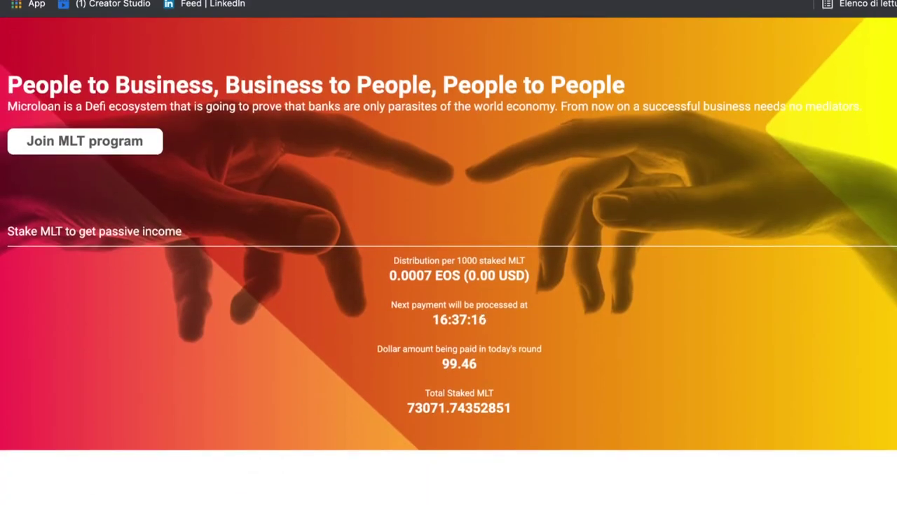